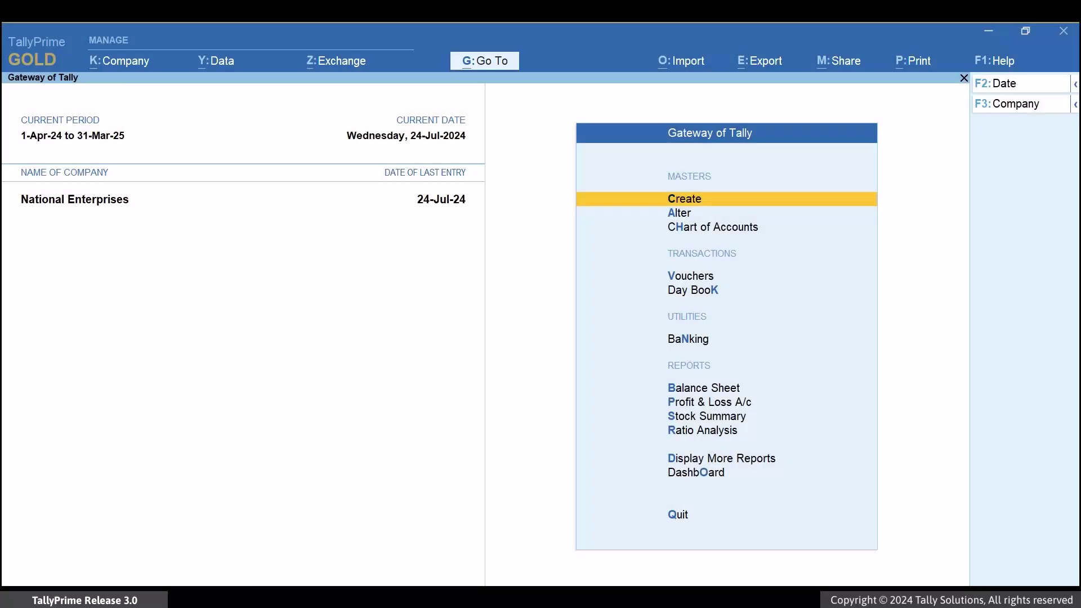
- Open the e-Way Bill report and keep the 24-Jul-24 period
key("alt+g")
type("Eway")
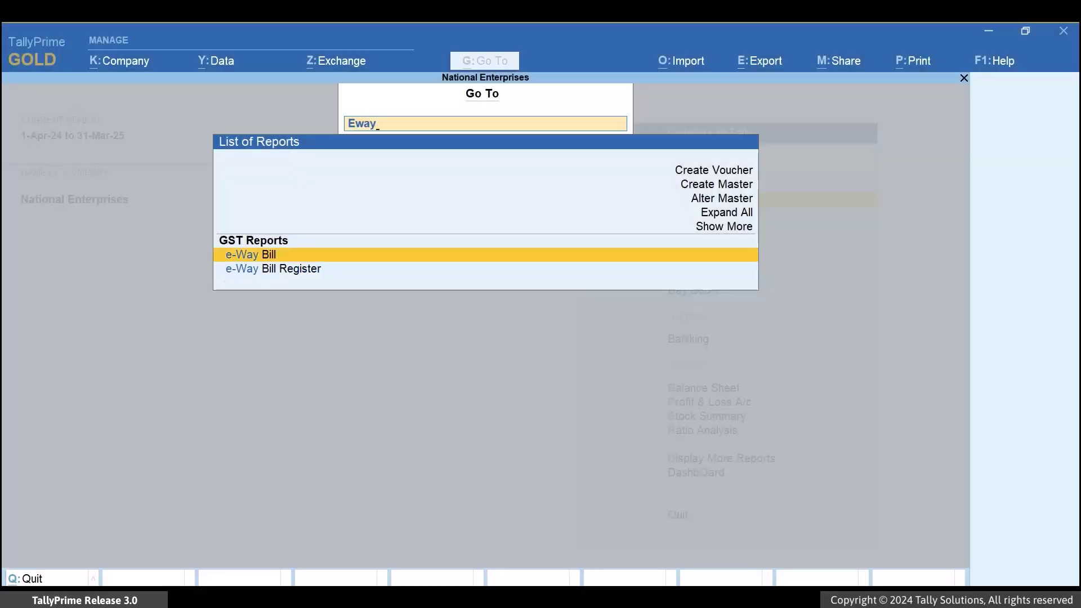
key("Return")
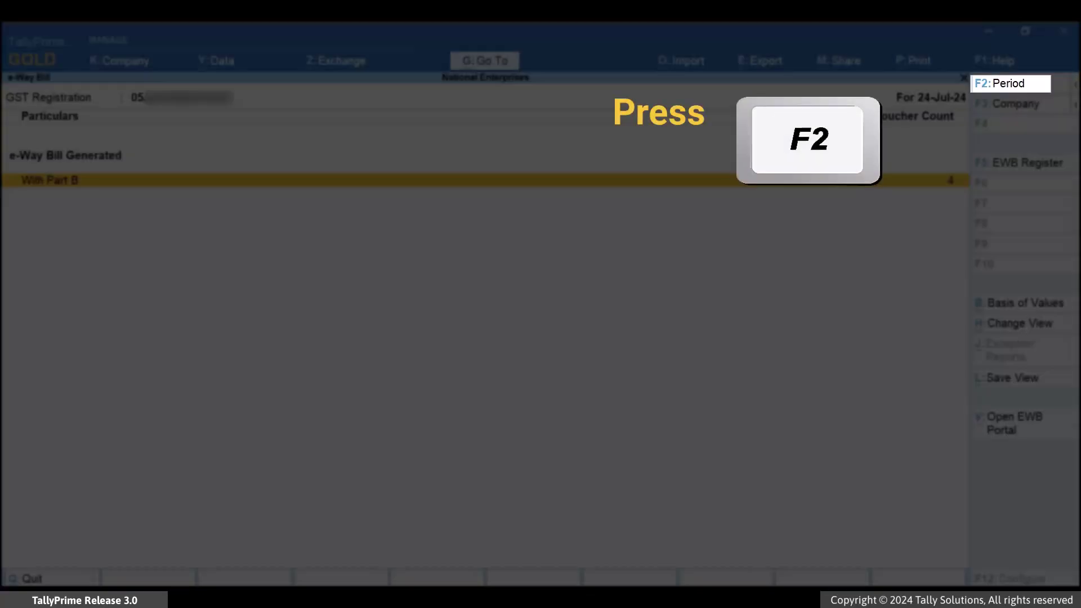
key("F2")
key("Return")
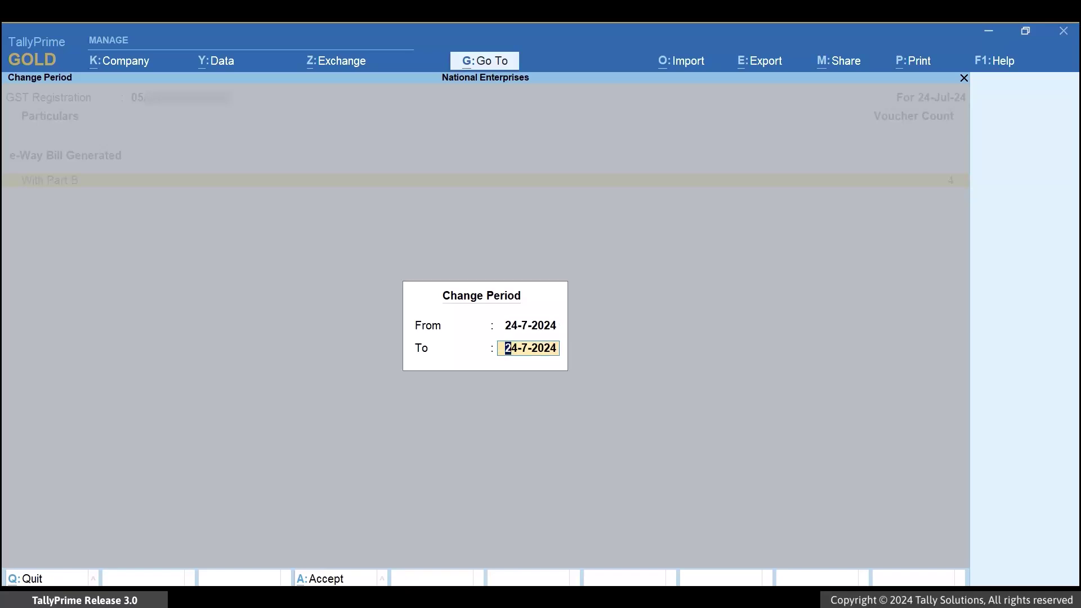
key("Return")
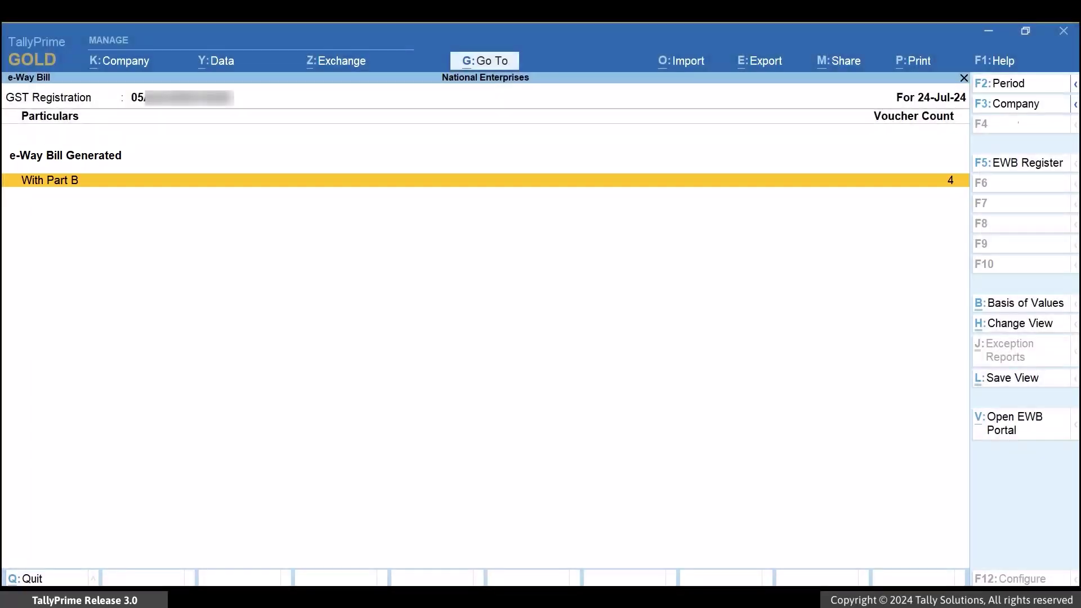
- Cancel the e-Way Bill of Sal/3/24-25 with reason 2 - Order Cancelled and remarks 'This Order Got Cancelled'
key("Return")
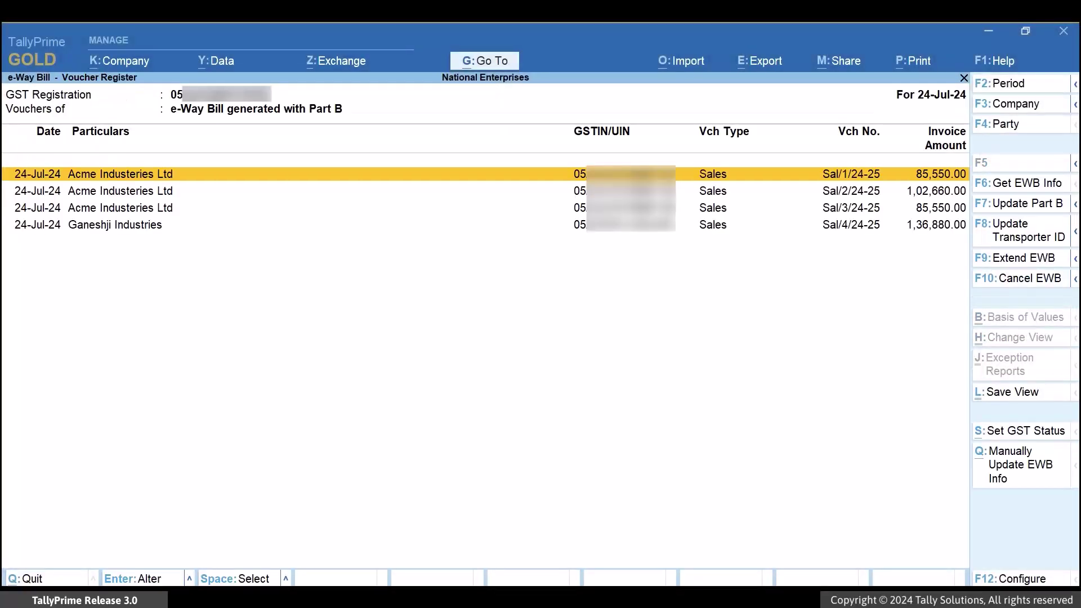
key("Down")
key("Down")
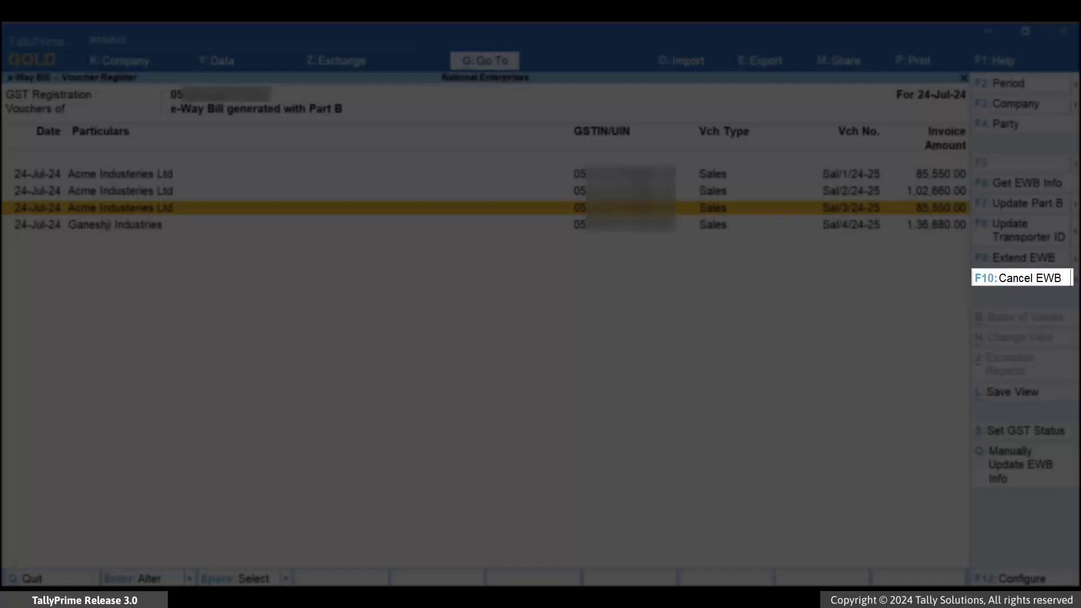
key("F10")
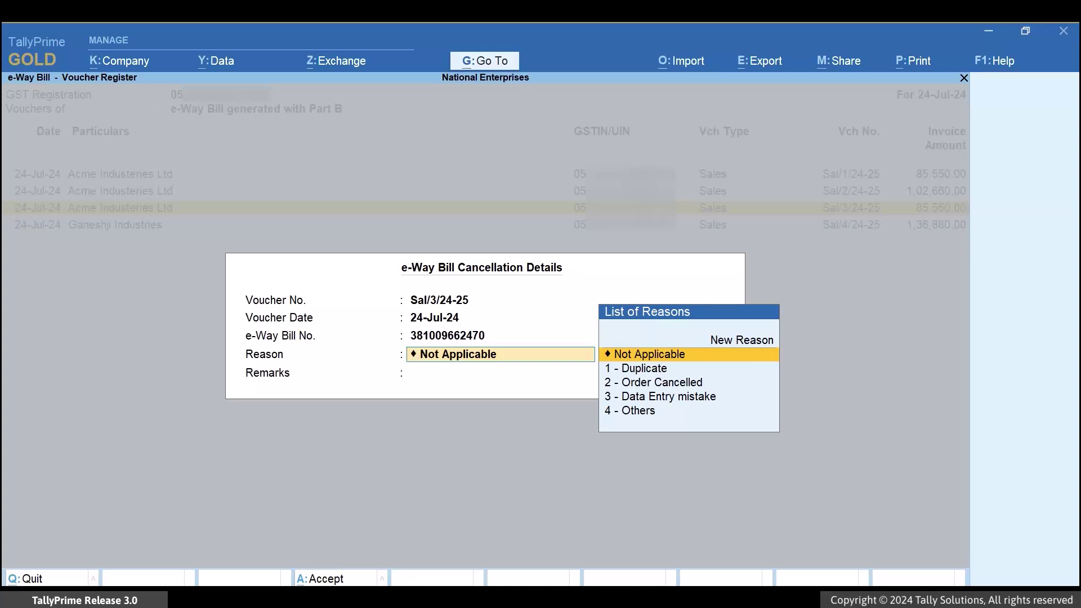
key("Down")
key("Down")
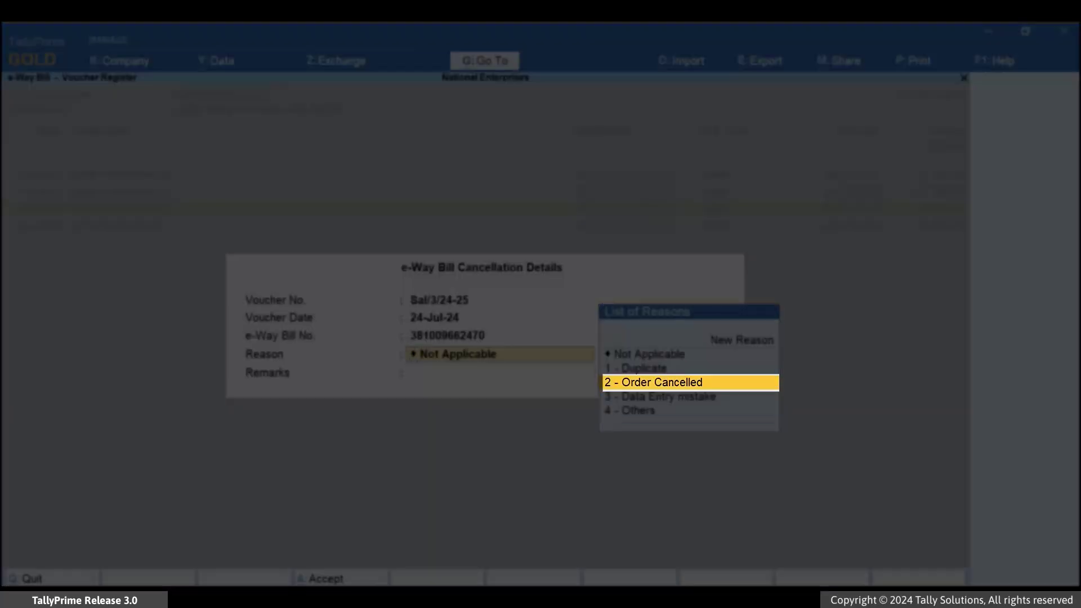
key("Return")
type("This Order Got ")
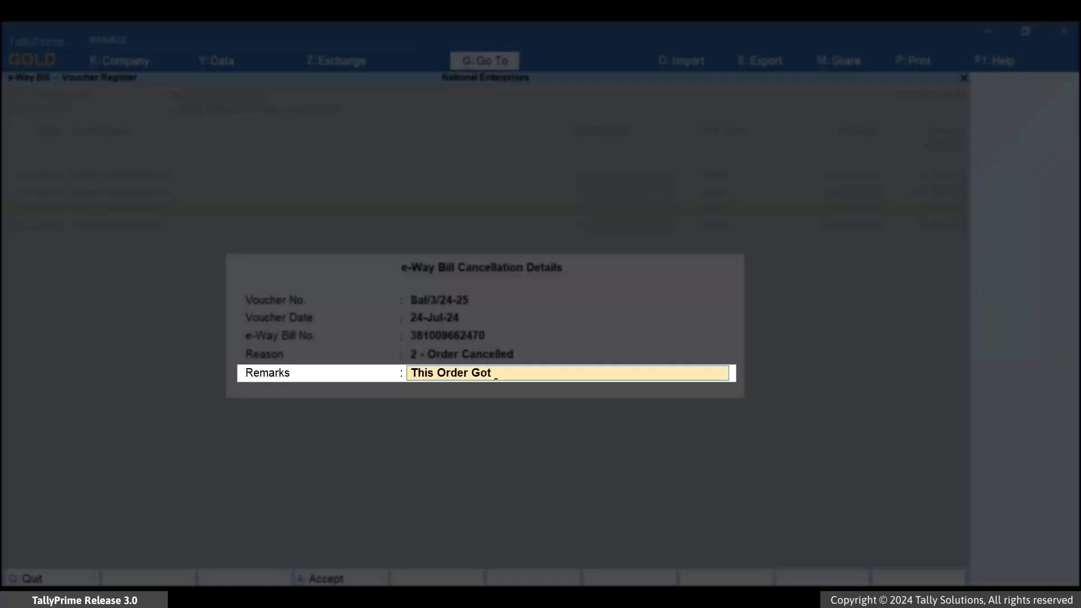
type("Cancelled")
key("Return")
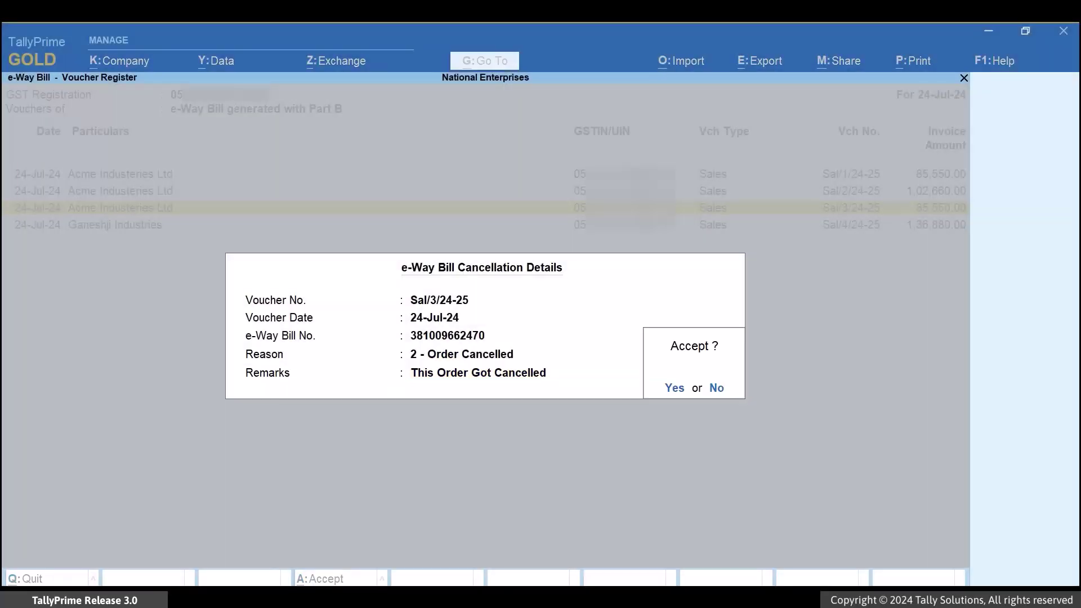
- Accept the Sal/3/24-25 cancellation details and go back to the e-Way Bill report
key("y")
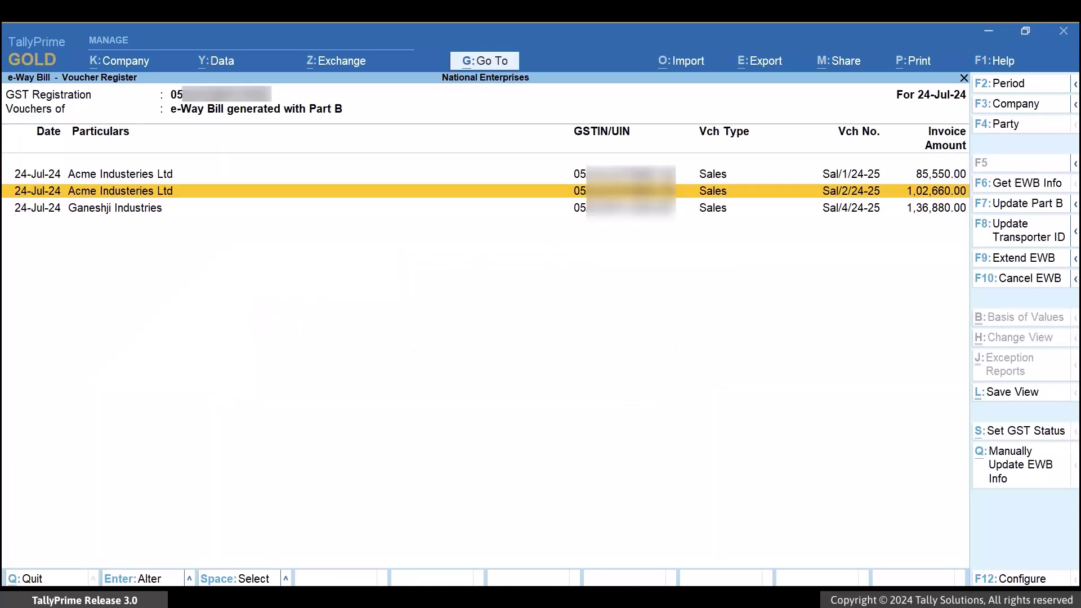
key("Escape")
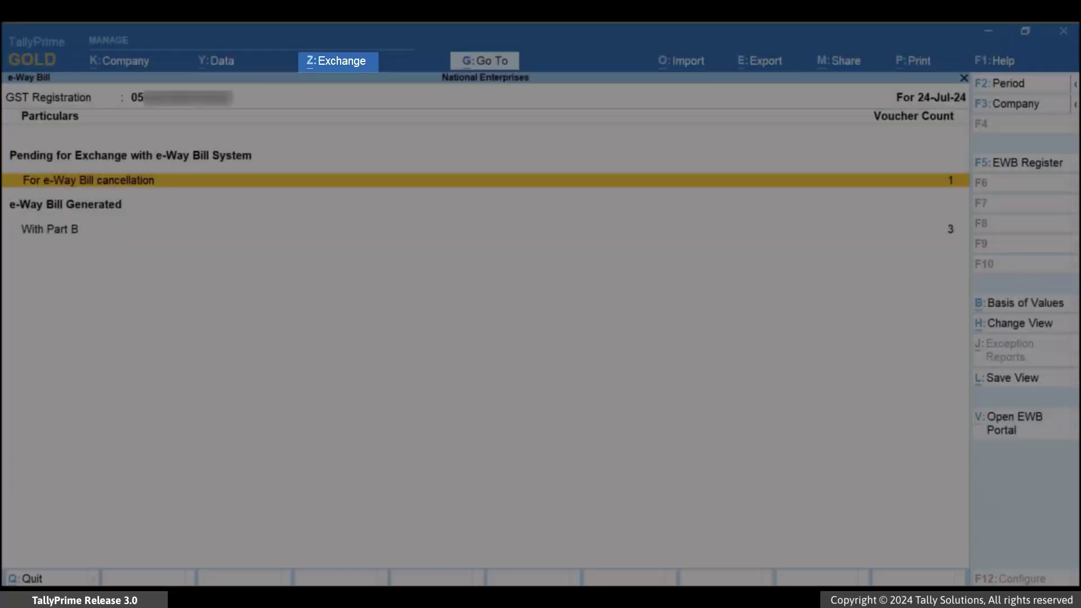
- Open the Send for e-Way Bill list for 24-Jul-24, showing Sal/3/24-25 pending cancellation
key("alt+z")
key("Down")
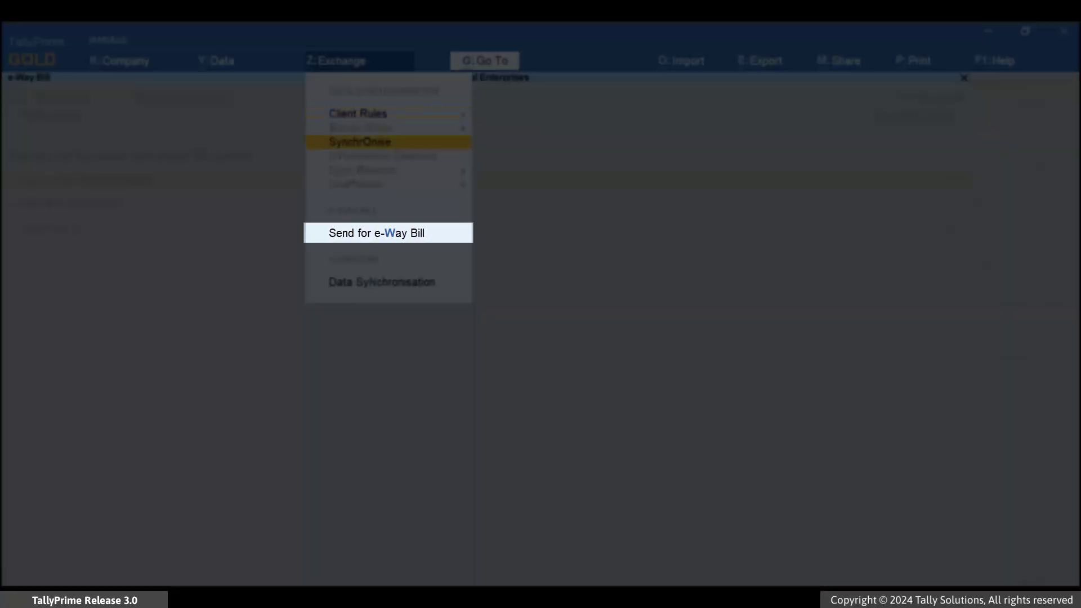
key("Down")
key("Return")
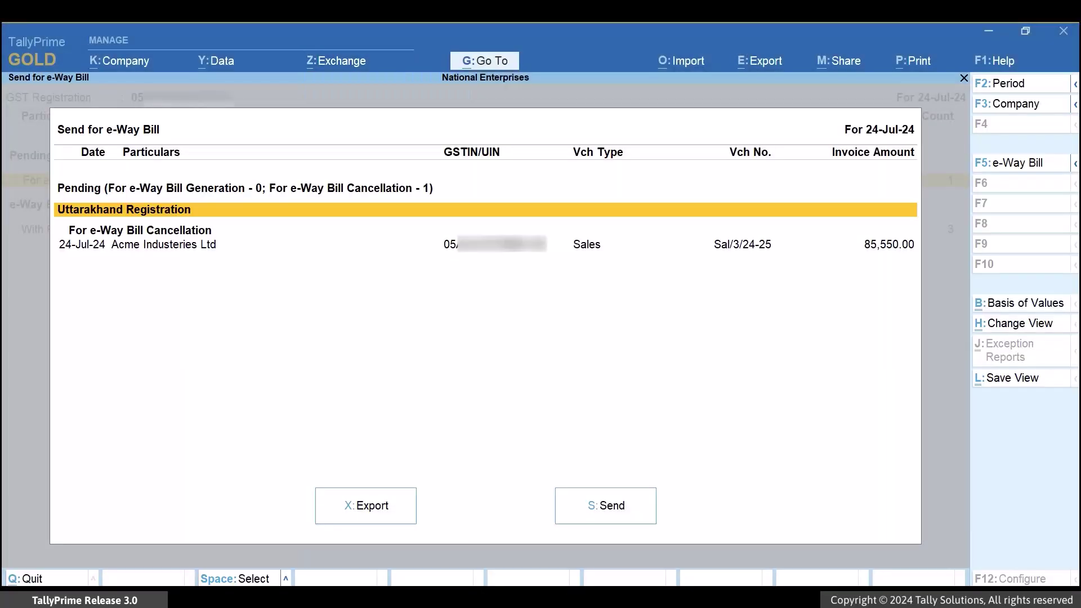
key("F2")
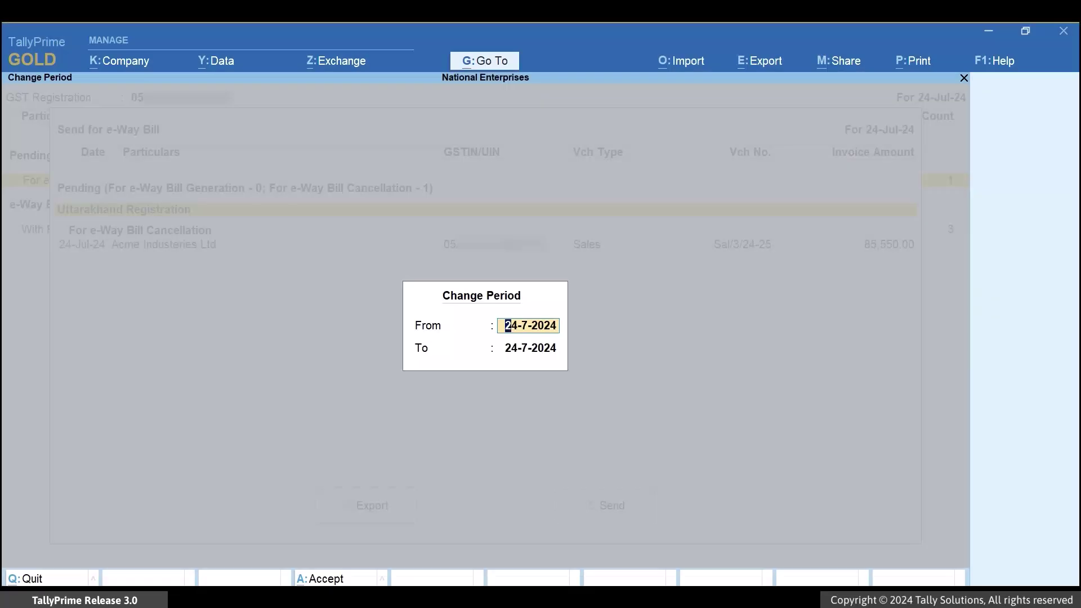
key("Return")
key("Return")
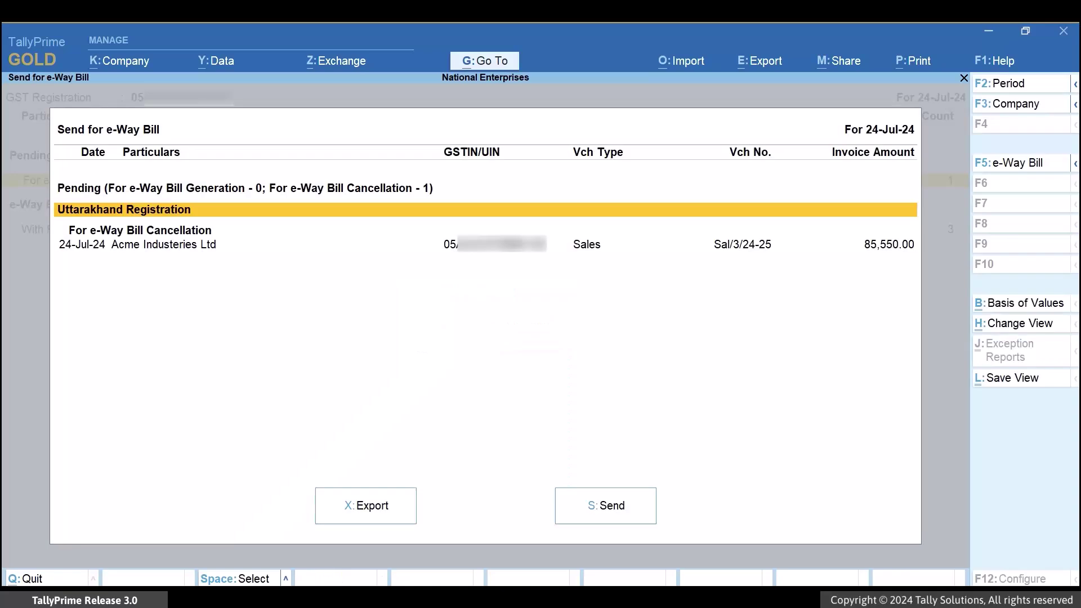
- Mark the Sal/3/24-25 cancellation and send it to the e-Way Bill system
key("space")
key("s")
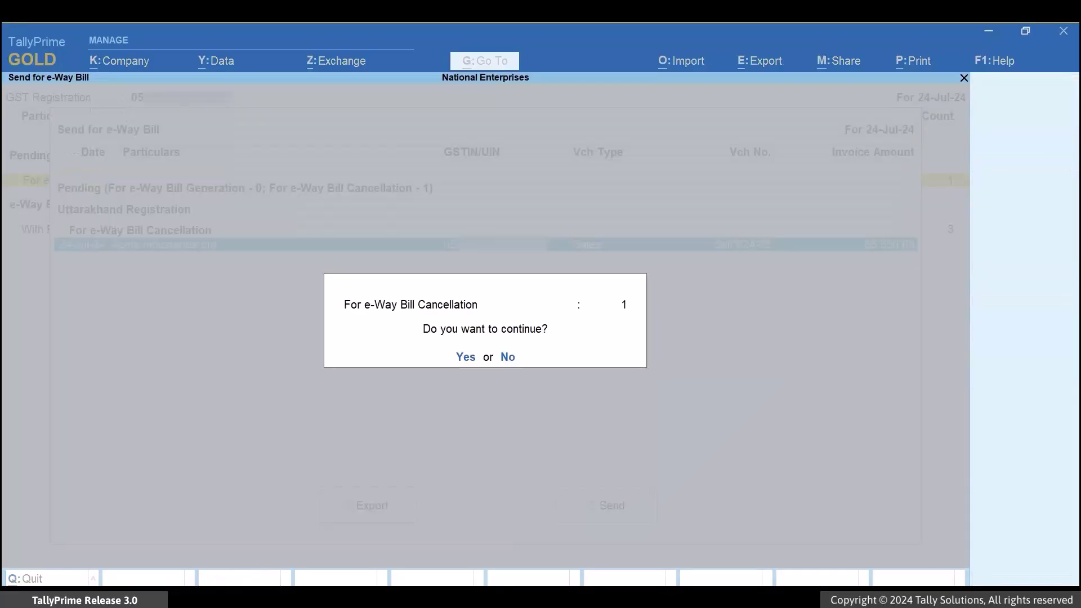
key("y")
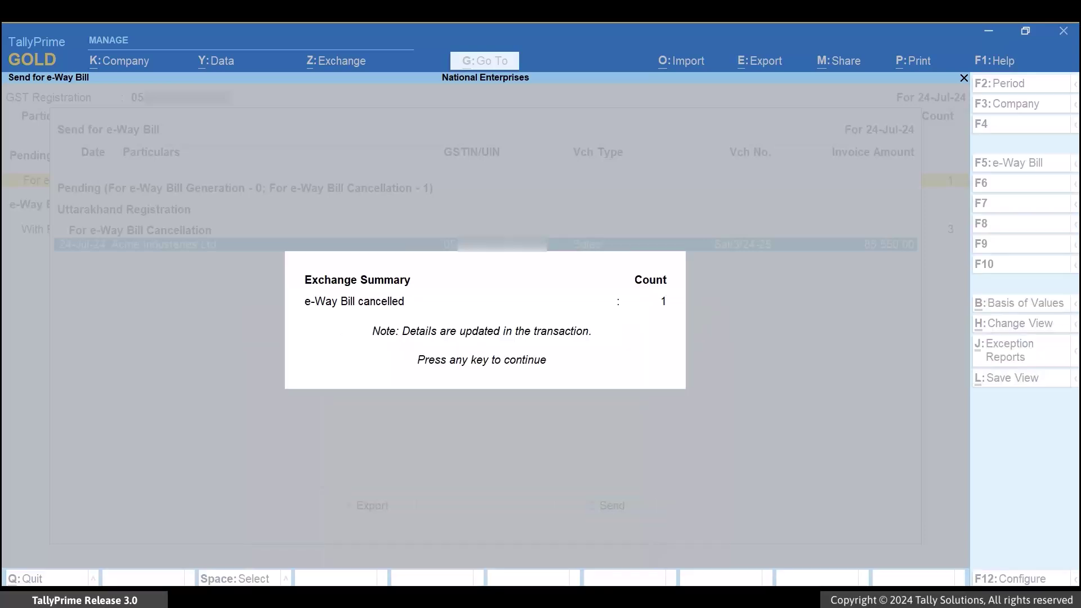